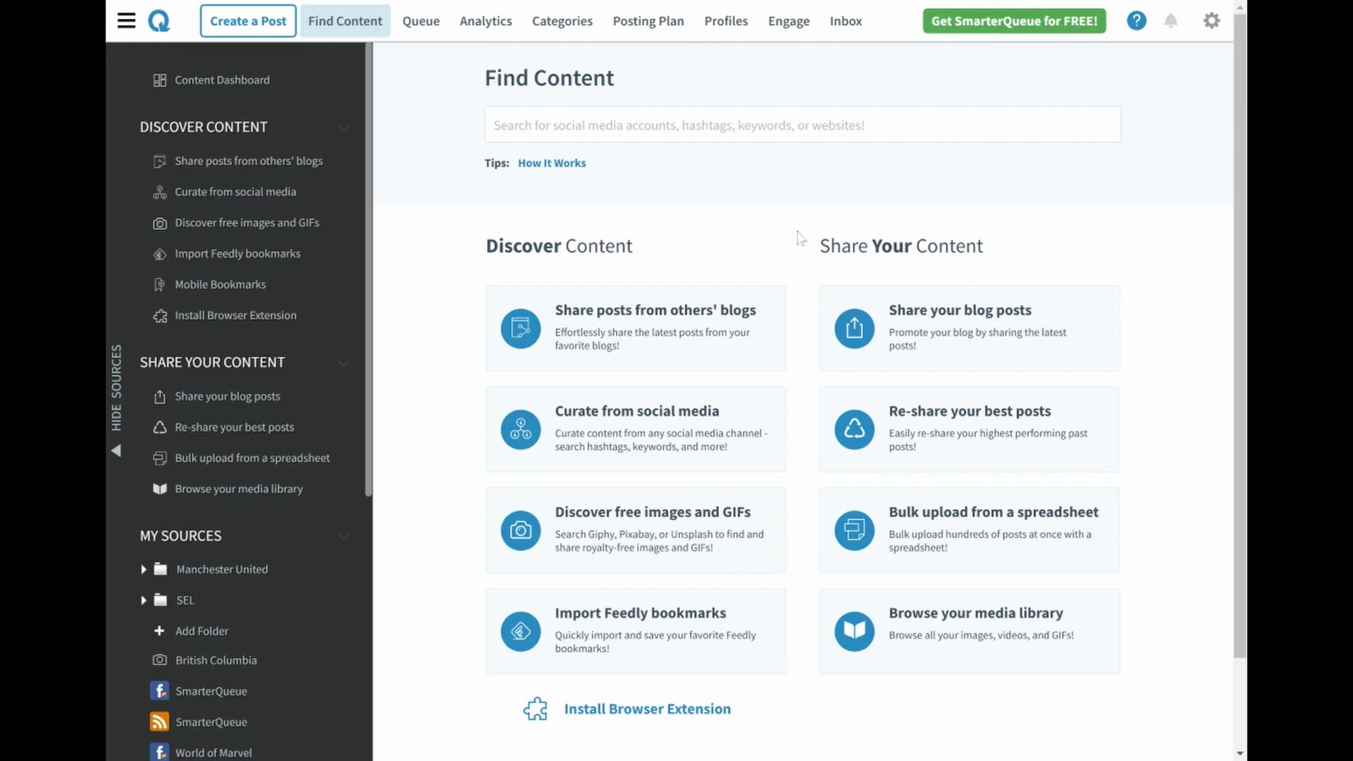
# - Search social media curation for 'marie forleo', refining the search term
pyautogui.click(753, 413)
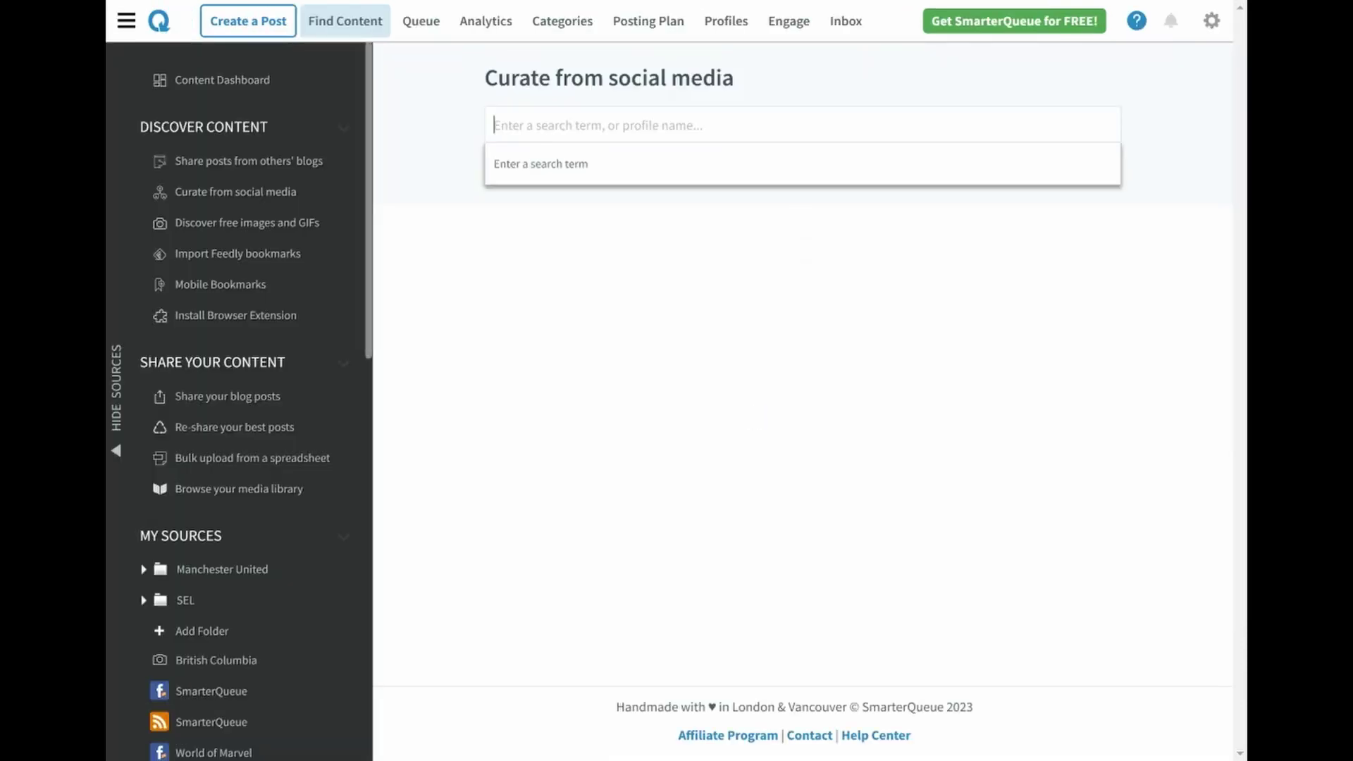
pyautogui.write('cats')
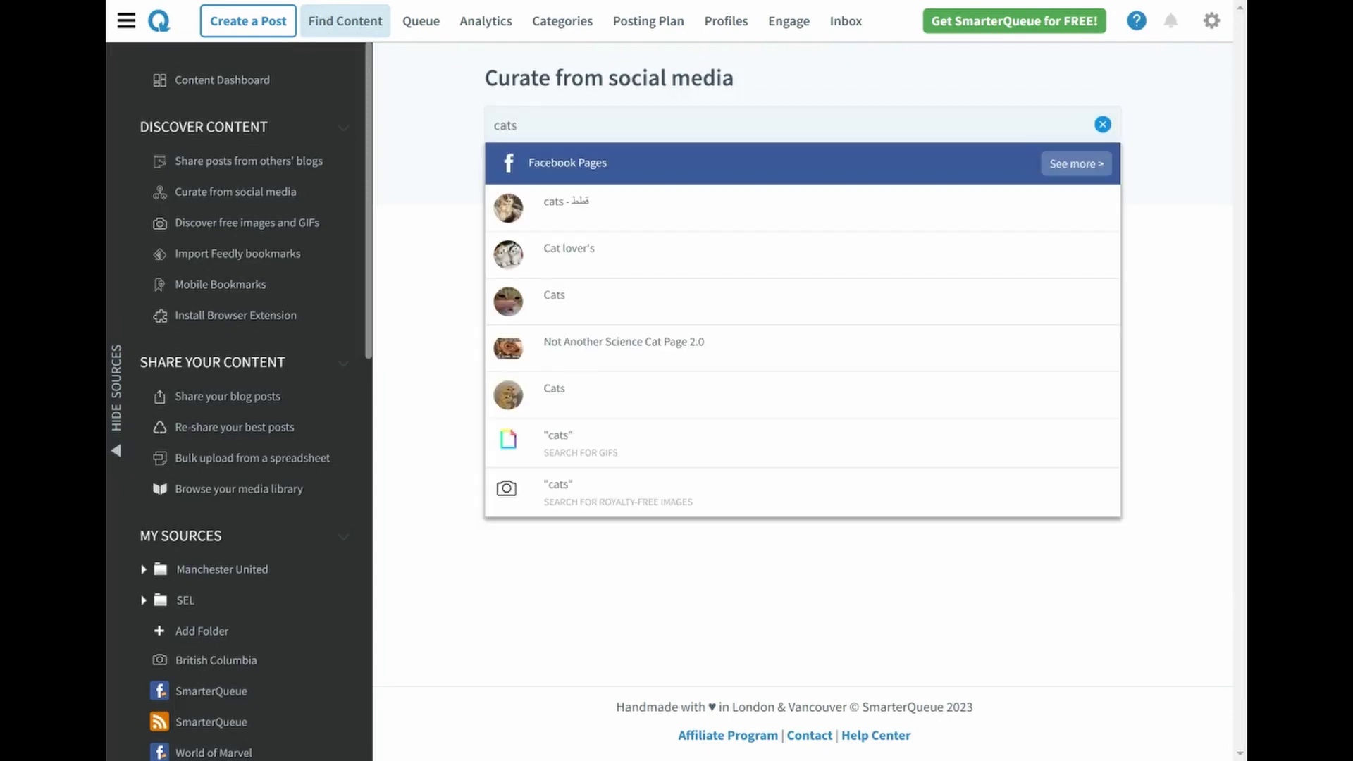
pyautogui.press('BackSpace')
pyautogui.press('BackSpace')
pyautogui.press('BackSpace')
pyautogui.press('BackSpace')
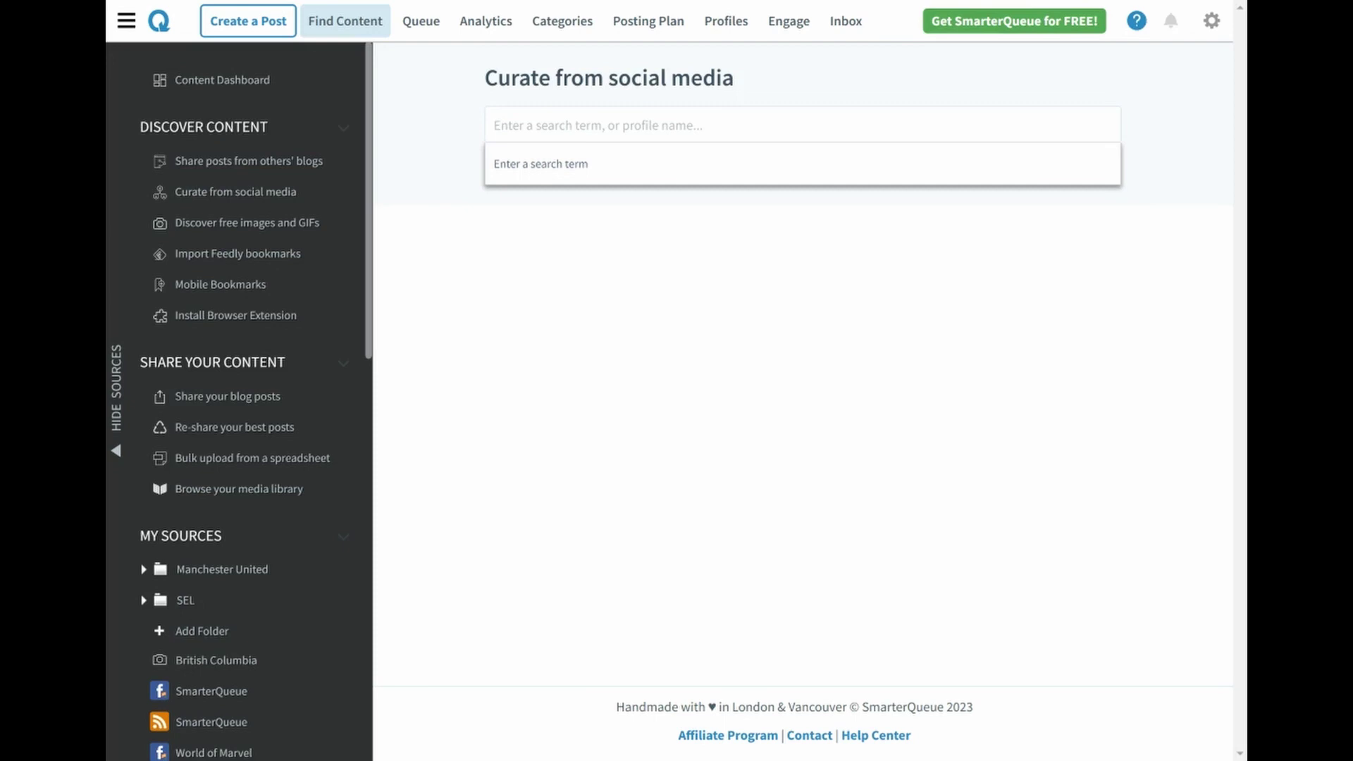
pyautogui.write('@cats')
pyautogui.press('BackSpace')
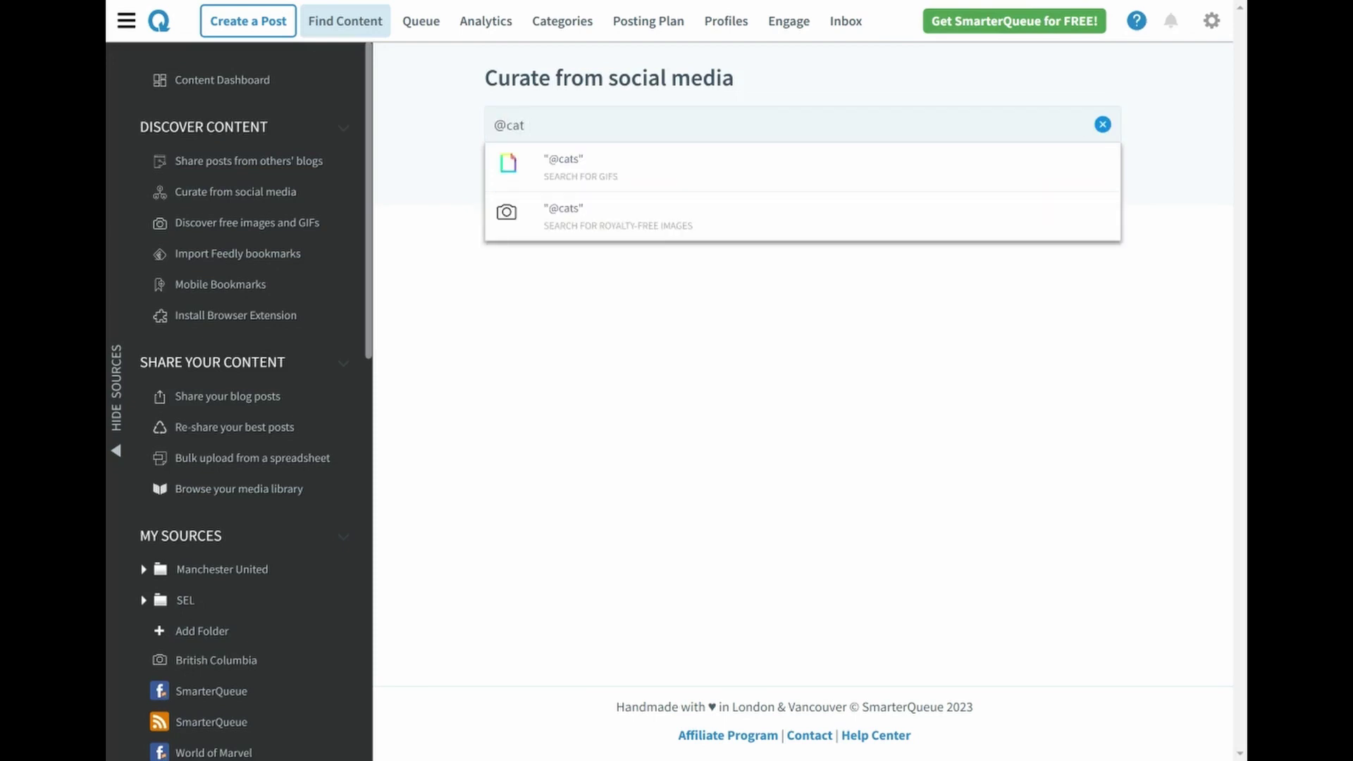
pyautogui.press('BackSpace')
pyautogui.press('BackSpace')
pyautogui.press('BackSpace')
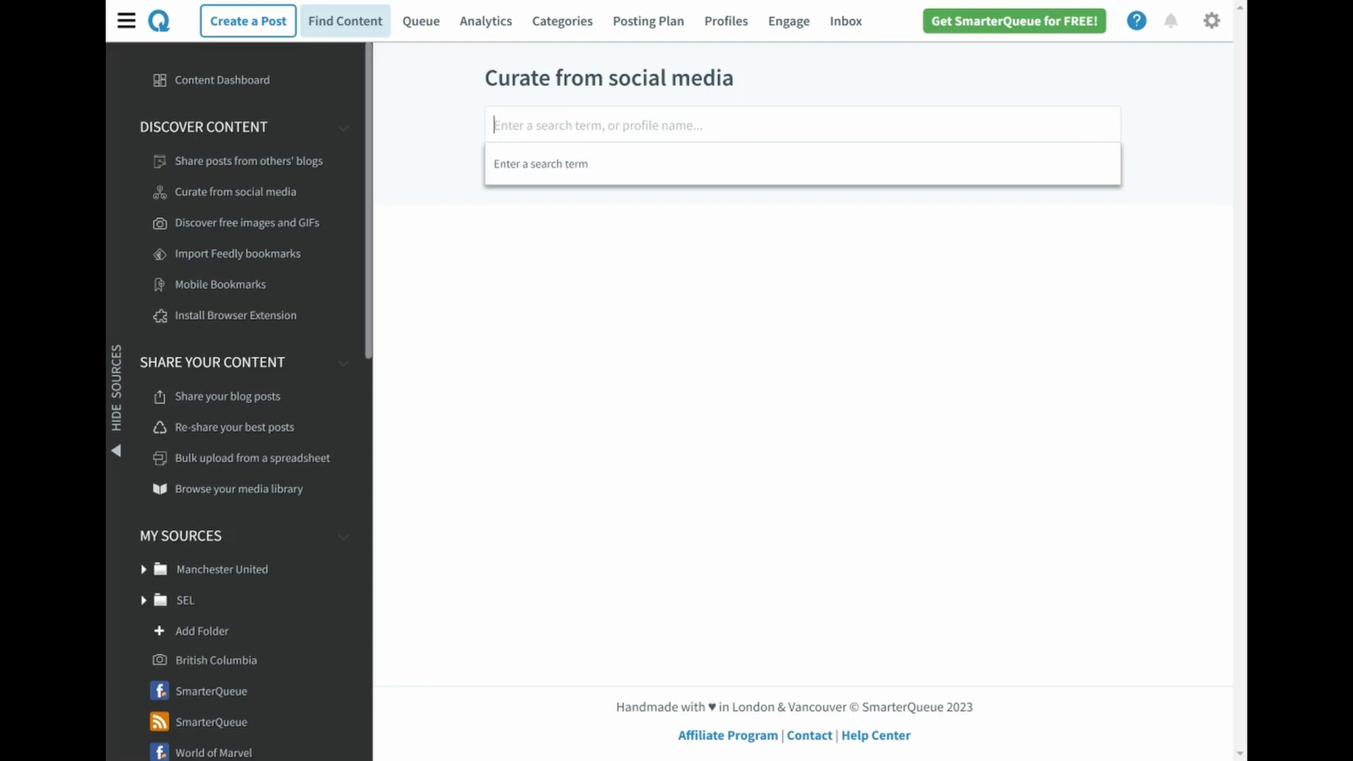
pyautogui.write('marie forleo')
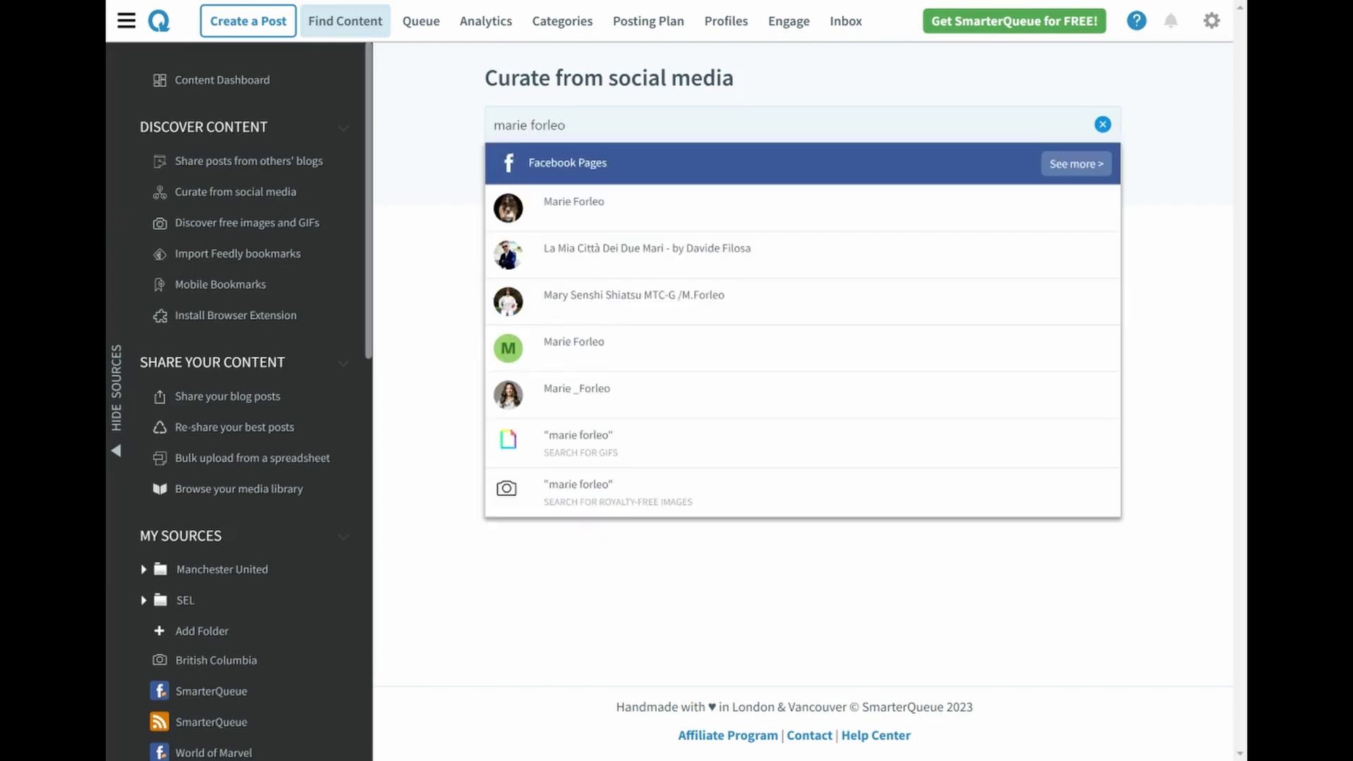
# - Choose Marie Forleo's Facebook Page as the source, sorted by Most Liked
pyautogui.click(1076, 164)
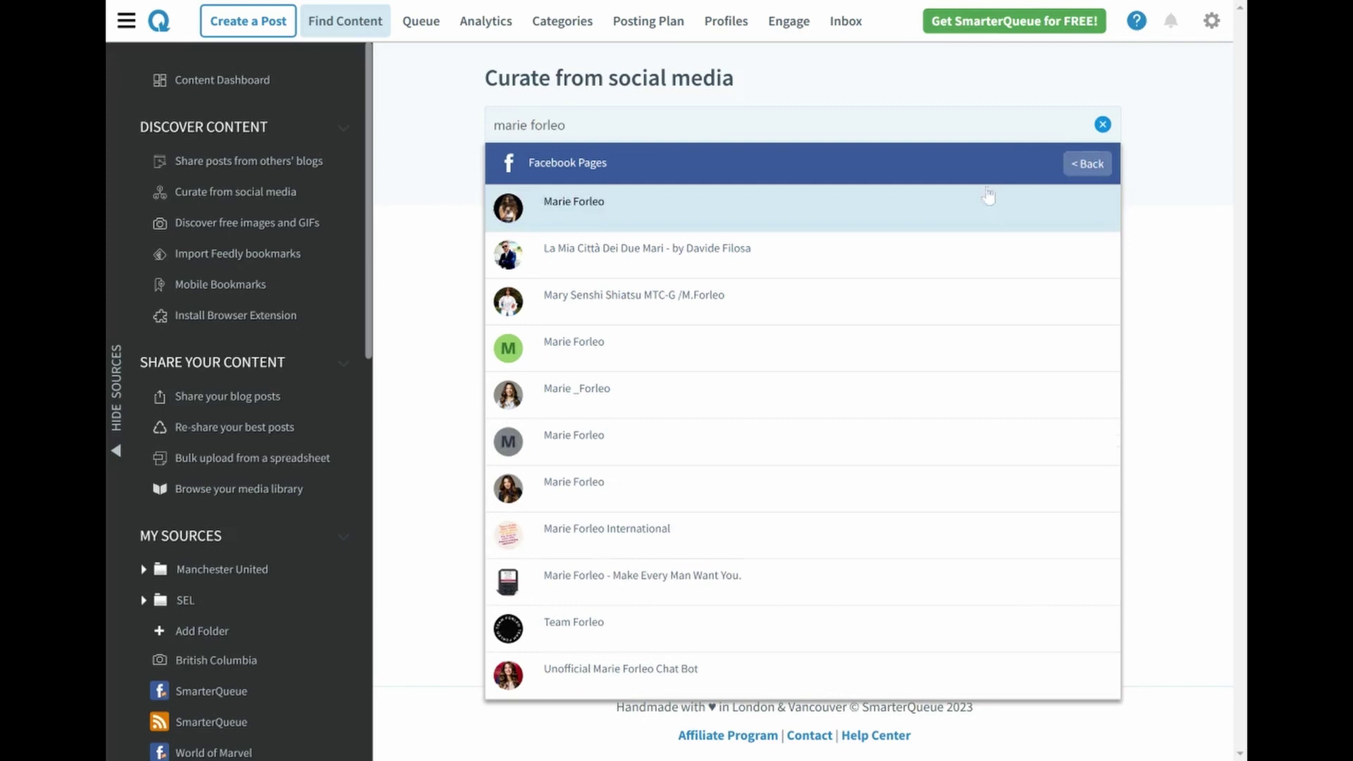
pyautogui.click(597, 497)
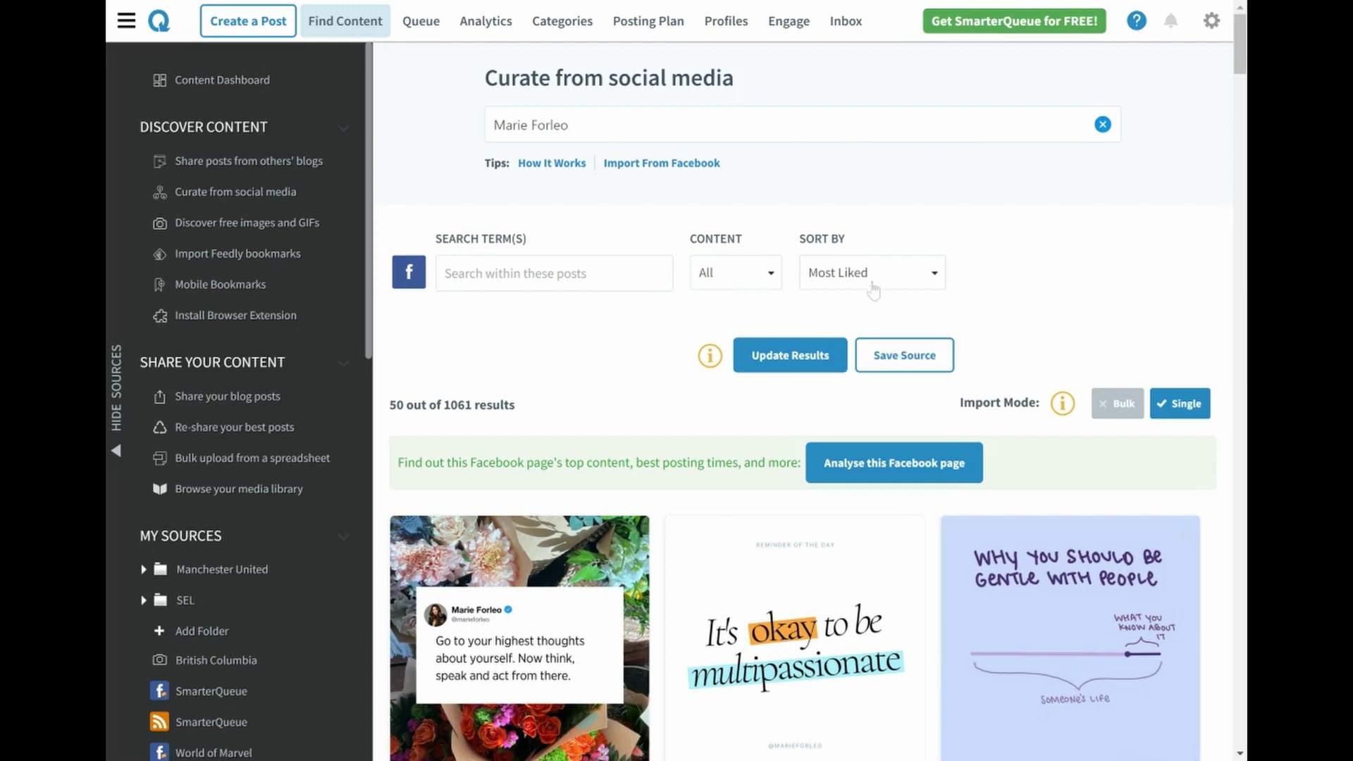
pyautogui.click(907, 278)
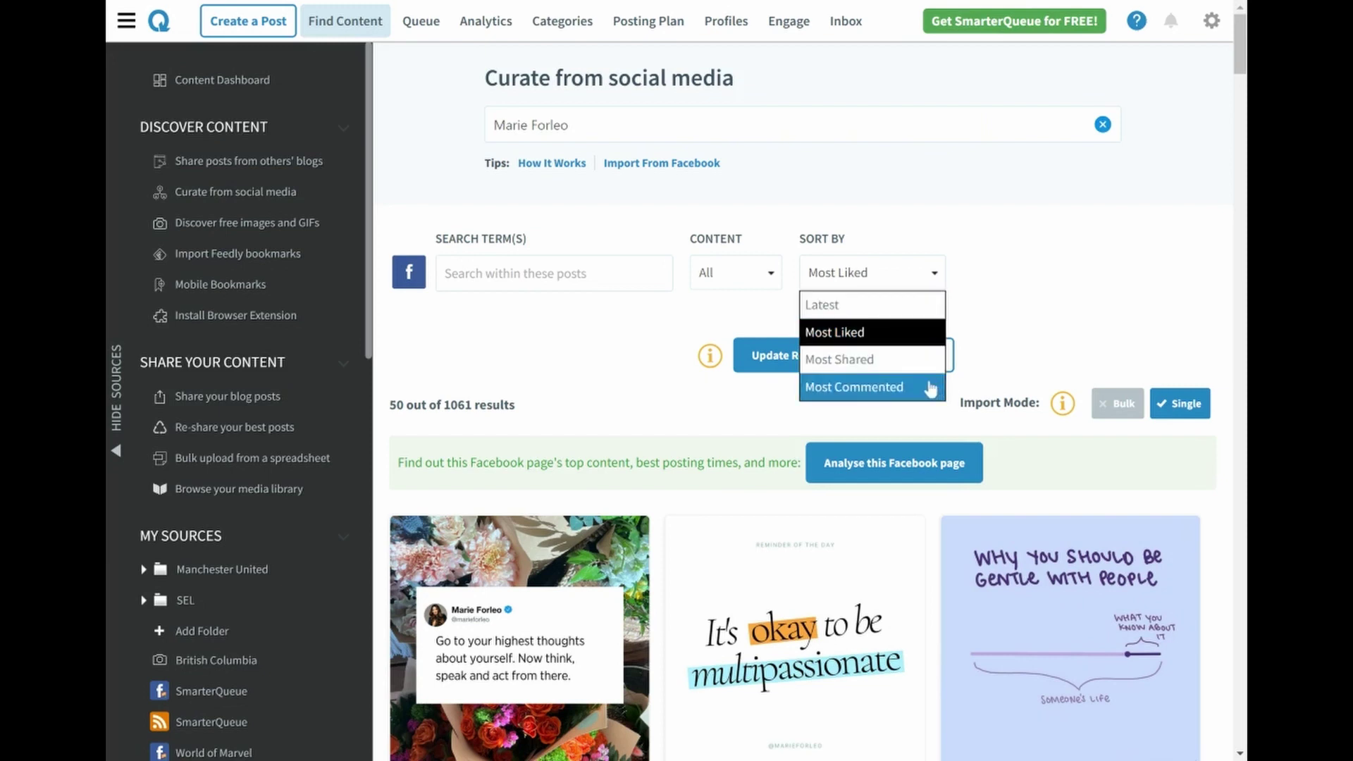
pyautogui.click(1006, 303)
pyautogui.scroll(-3, 1010, 275)
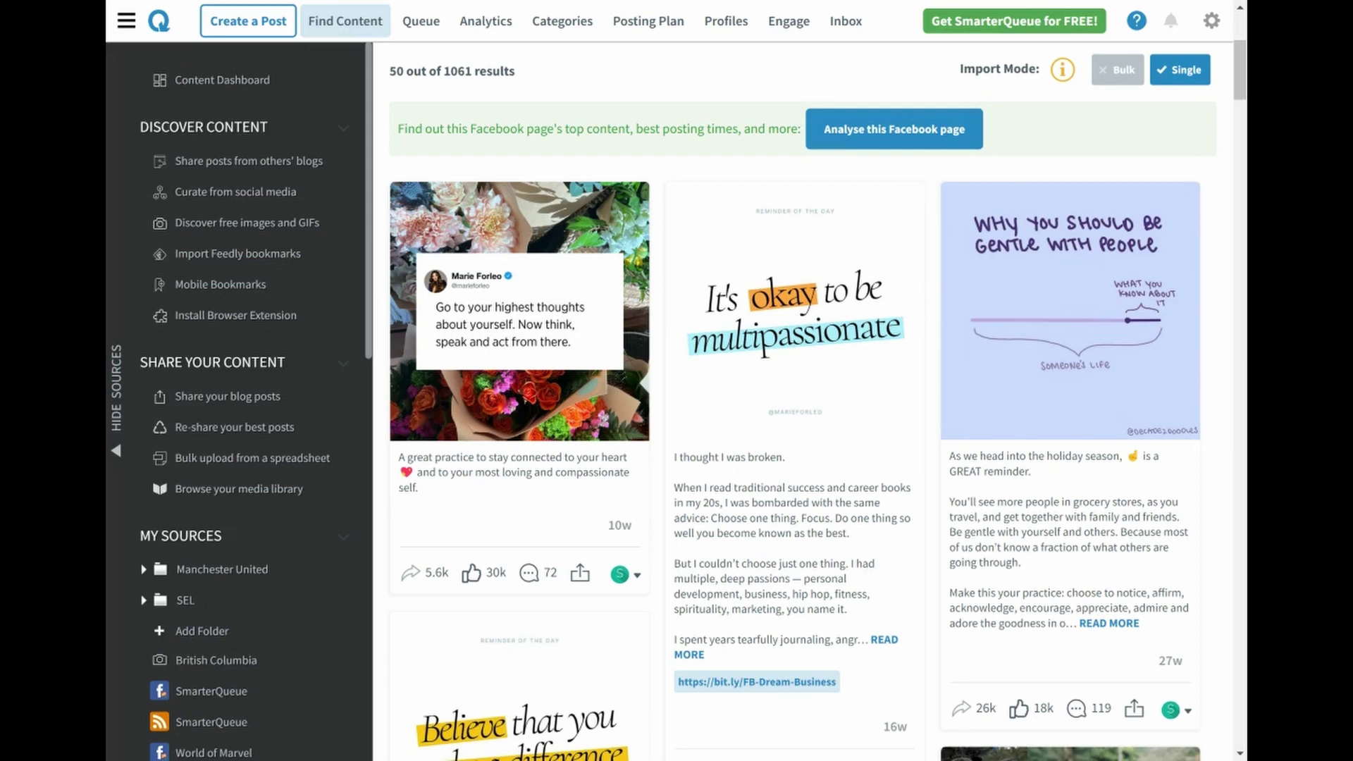
# - Switch to bulk import with Existing Images and the Inspiration category for all posts
pyautogui.click(1115, 72)
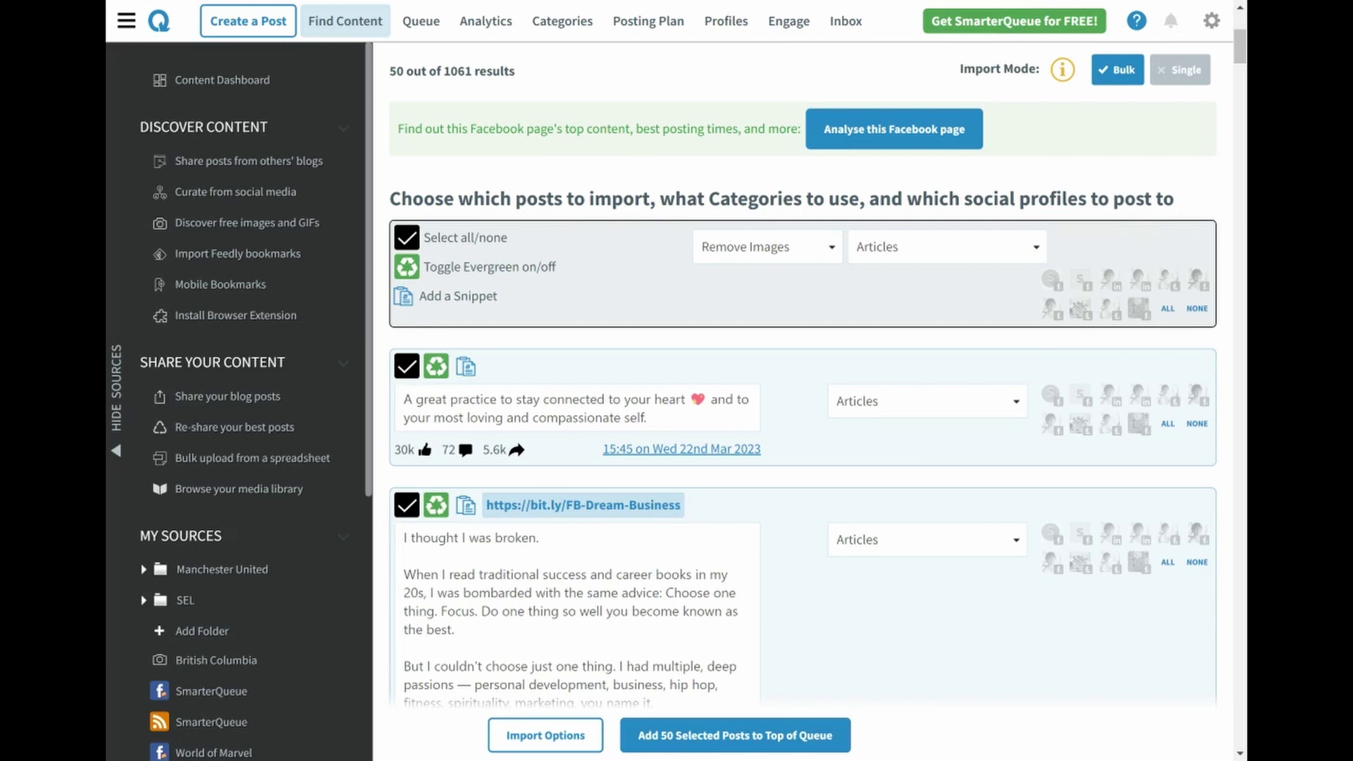
pyautogui.click(804, 252)
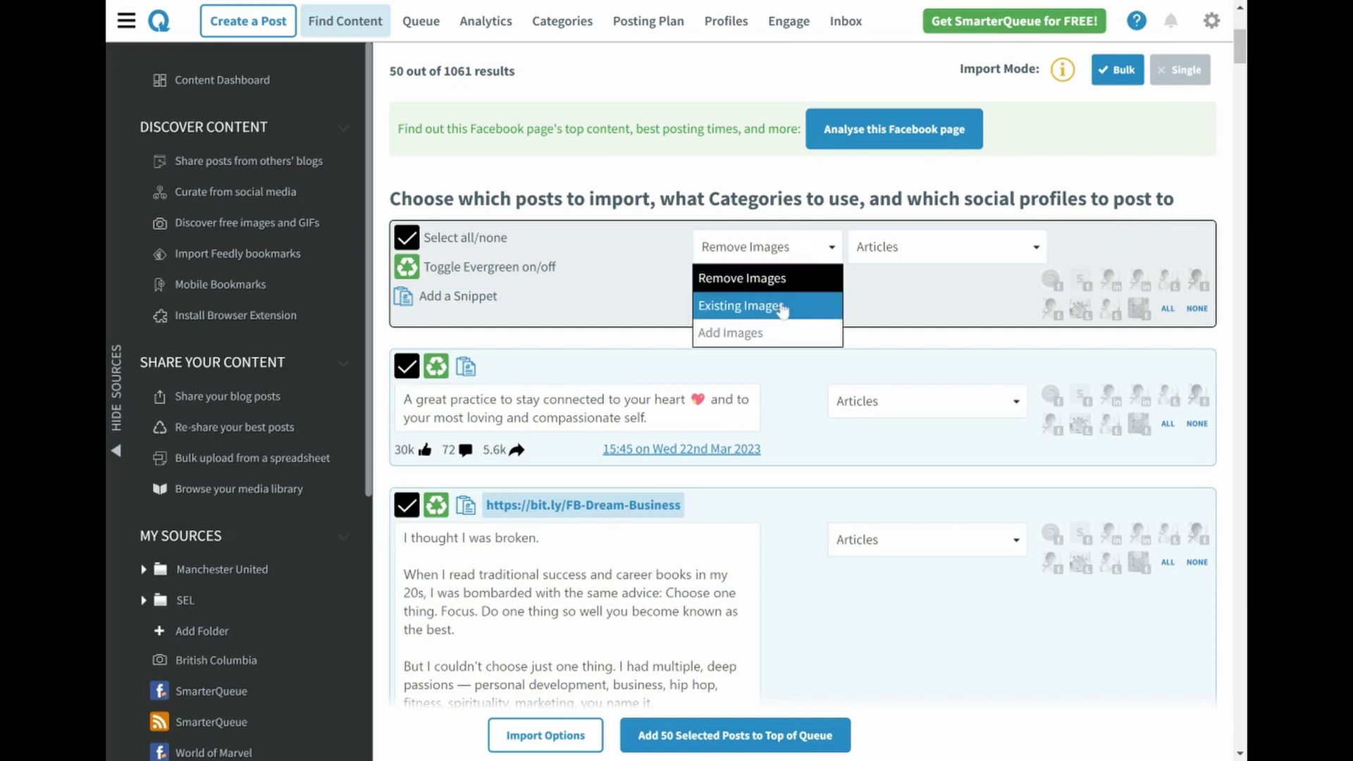
pyautogui.click(779, 305)
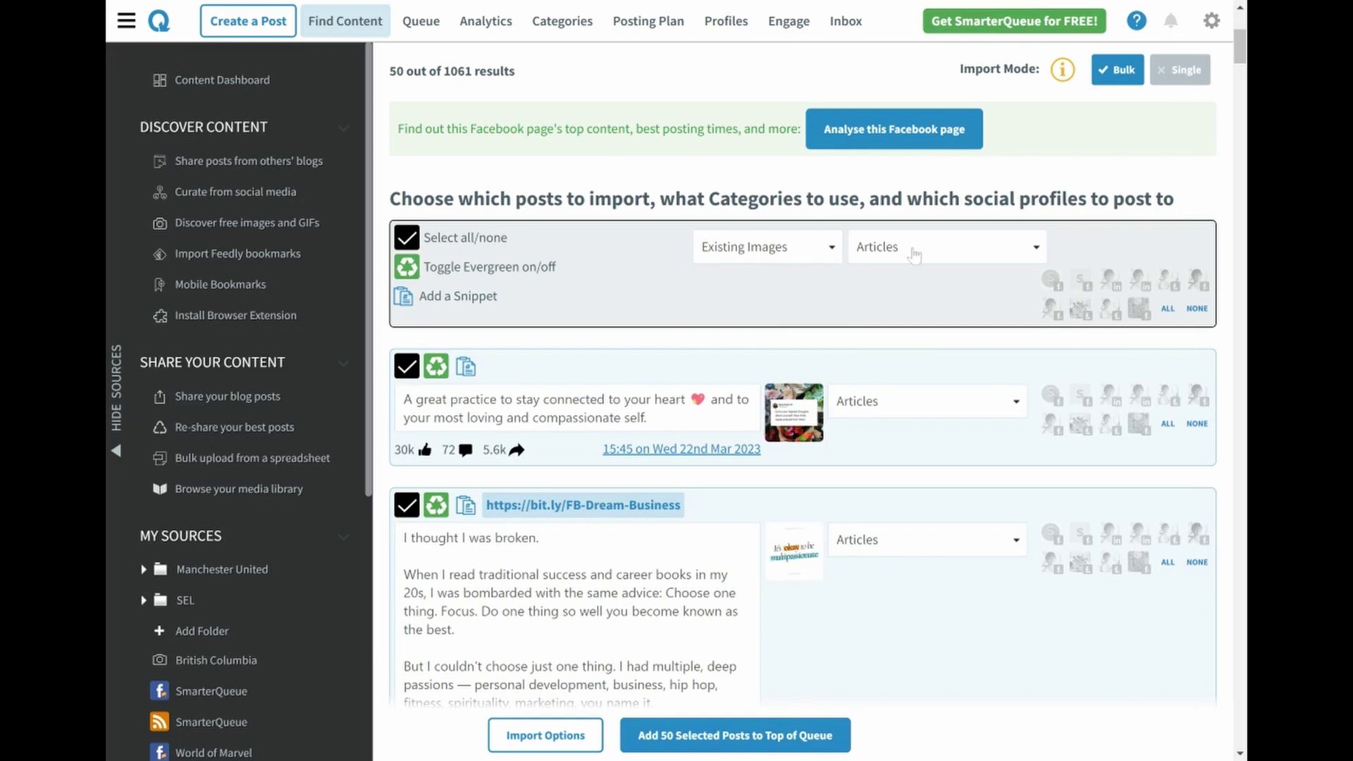
pyautogui.click(914, 252)
pyautogui.click(925, 332)
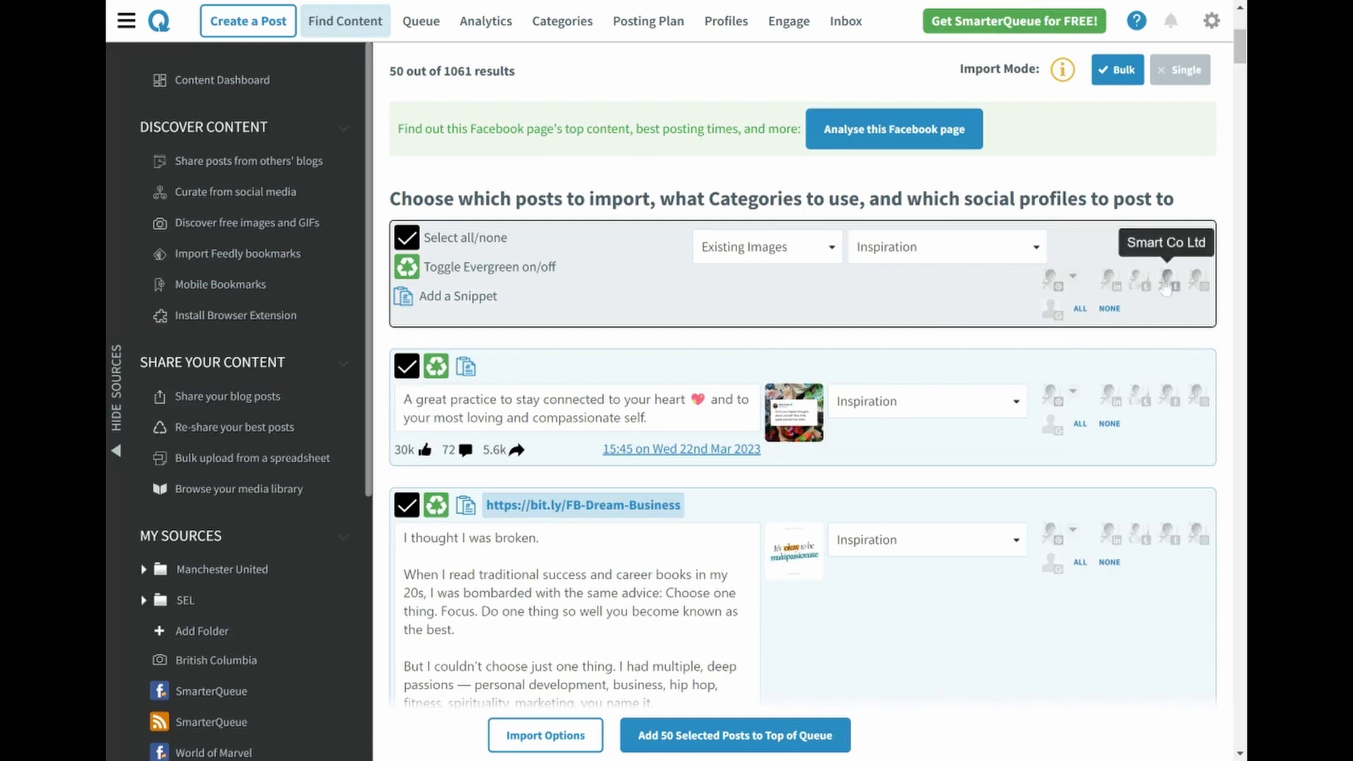
# - Target the Facebook, LinkedIn and Instagram profiles for the imported posts
pyautogui.click(1169, 280)
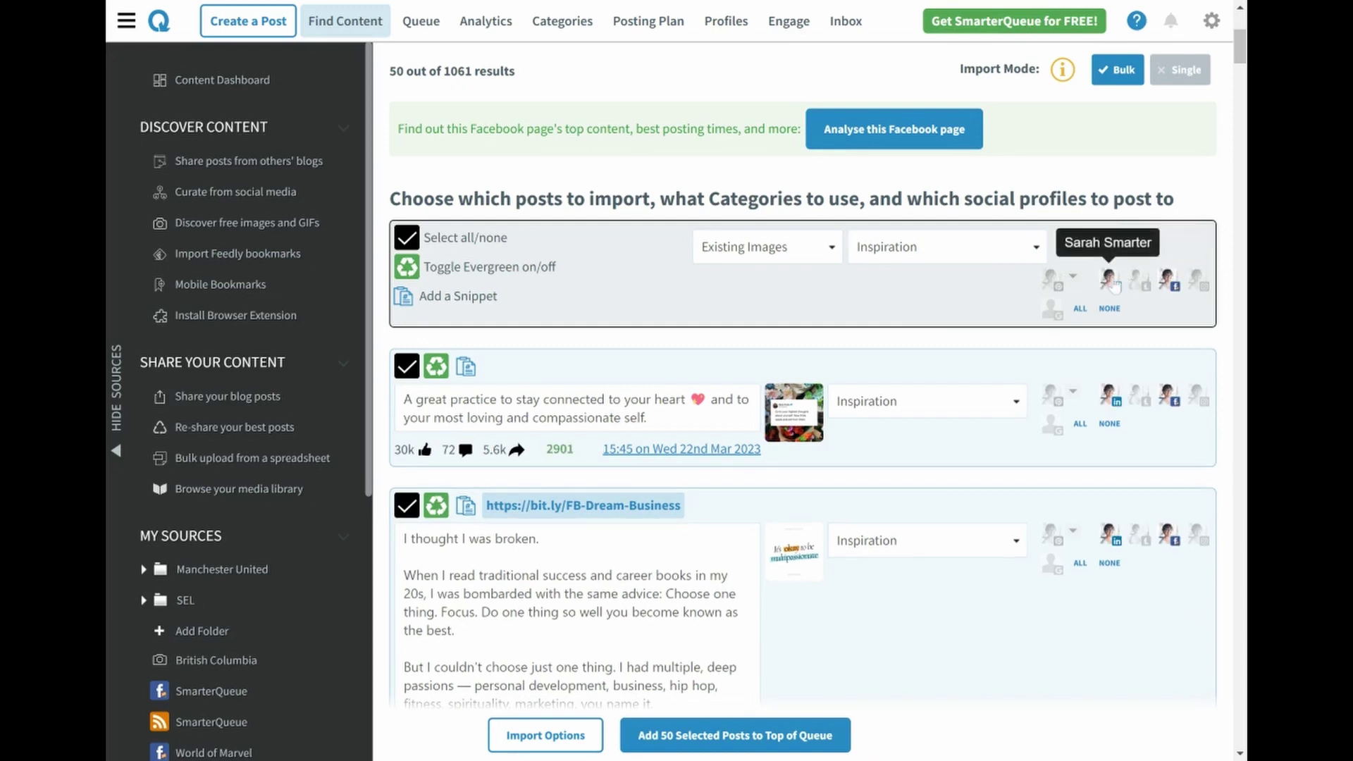
pyautogui.click(1111, 281)
pyautogui.click(1198, 280)
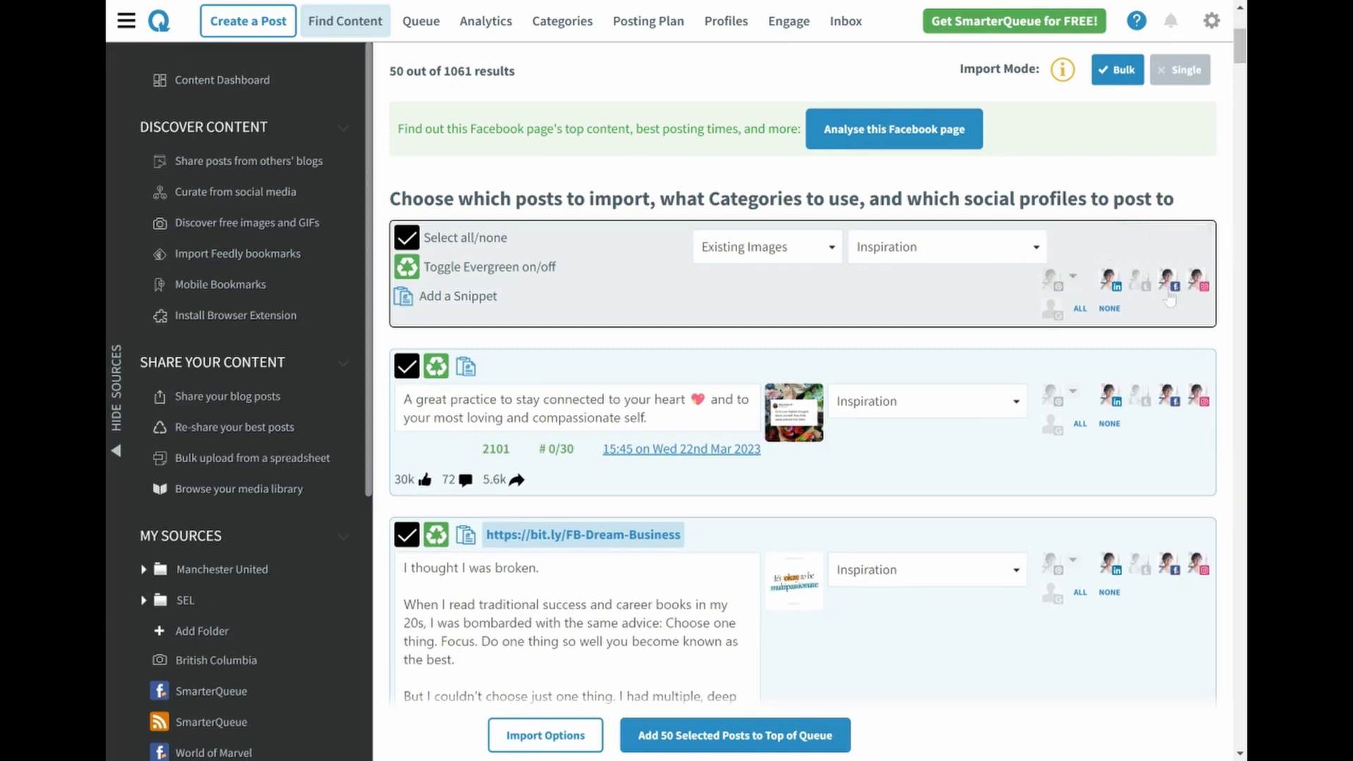
pyautogui.scroll(-1, 1001, 275)
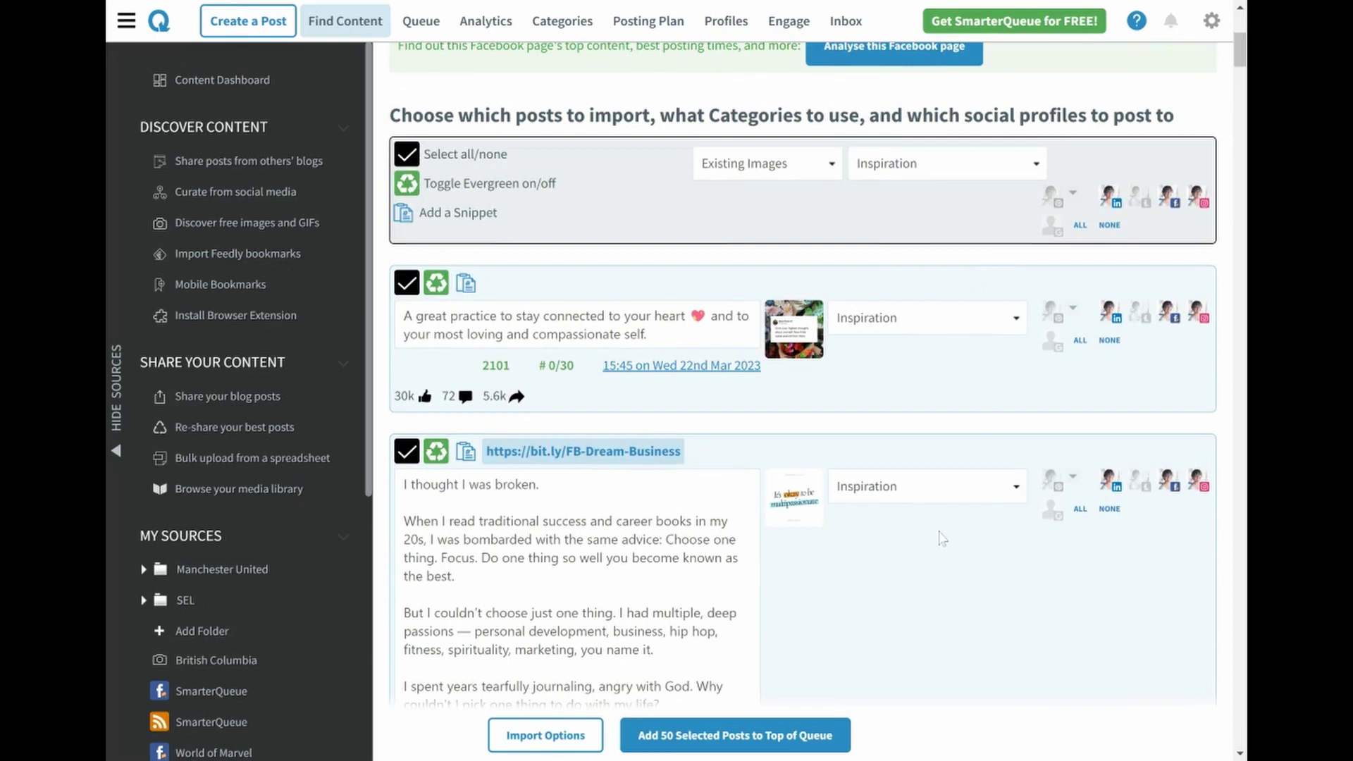
pyautogui.scroll(-1, 933, 534)
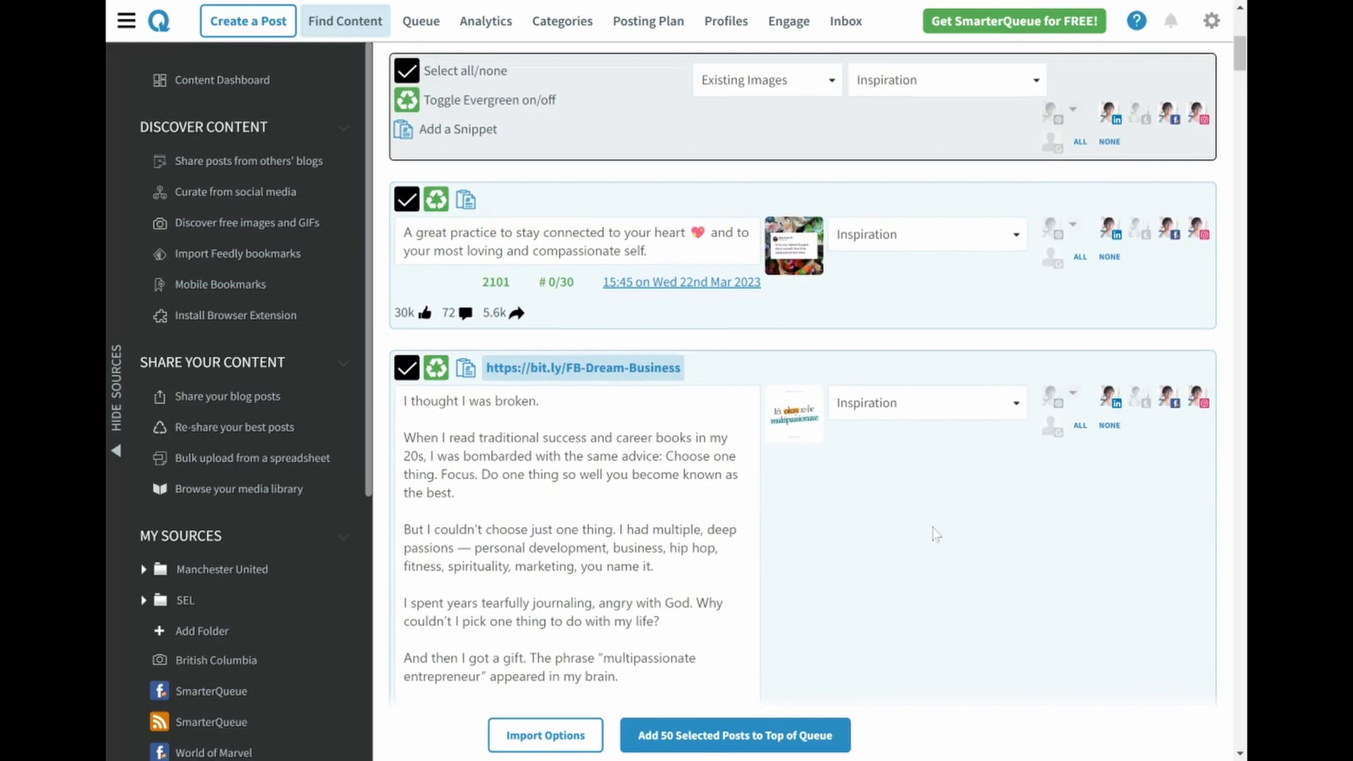
# - Deselect the 'I thought I was broken' post and append the Social Media snippet hashtags to the first post
pyautogui.click(406, 368)
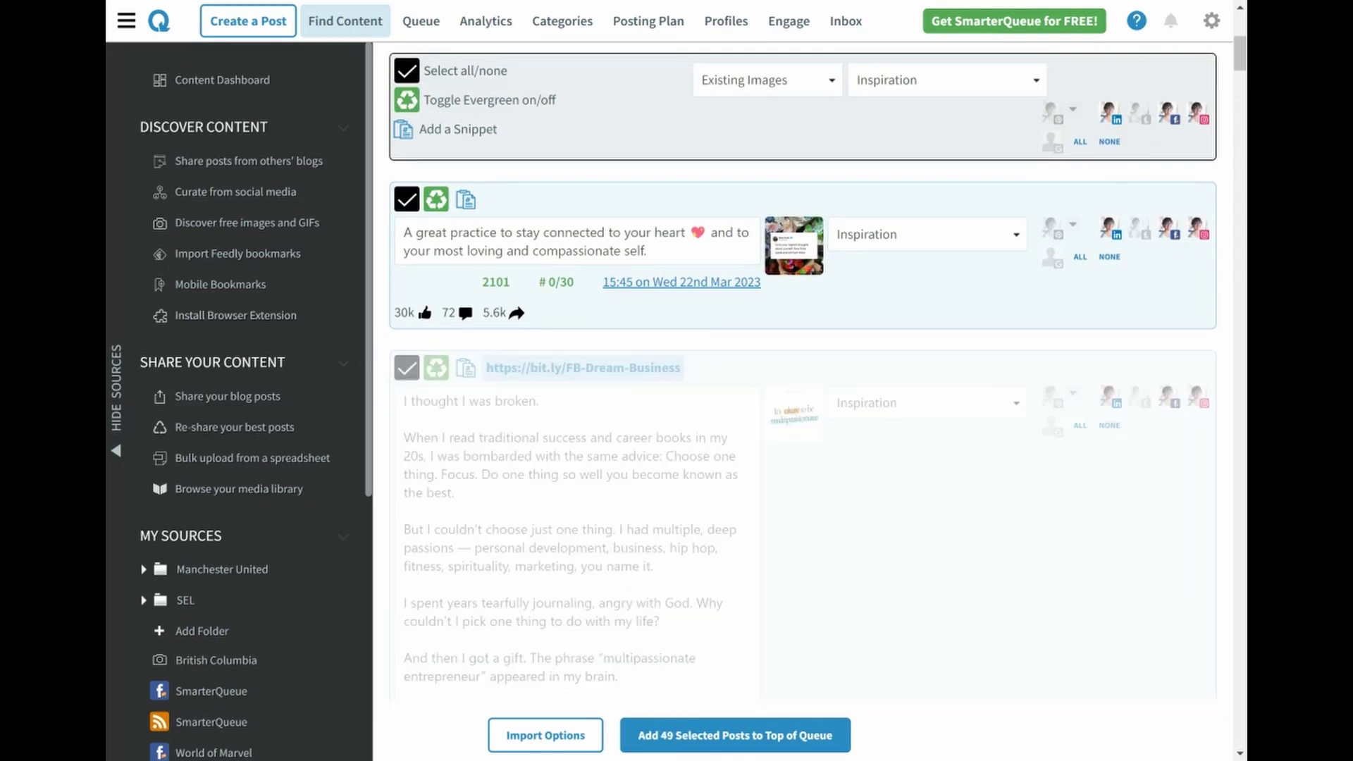
pyautogui.click(657, 232)
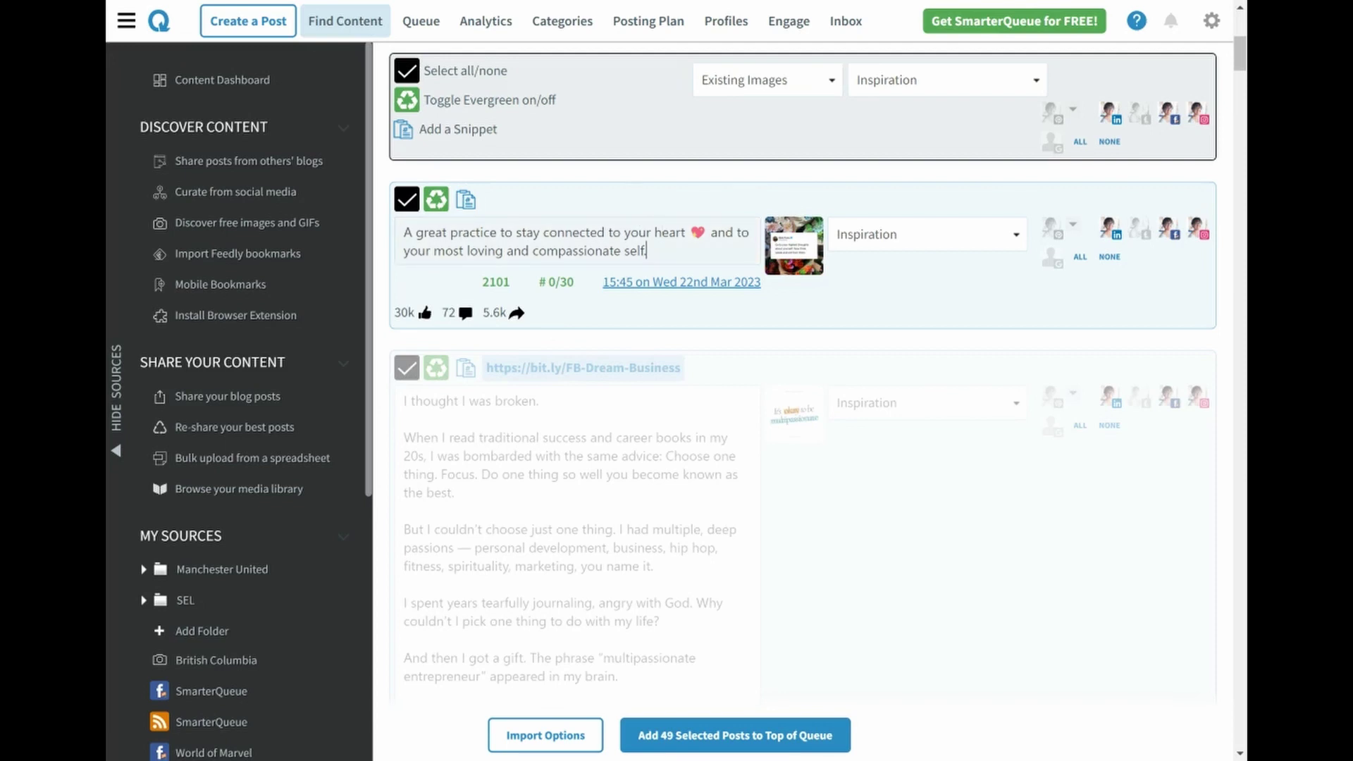
pyautogui.click(466, 200)
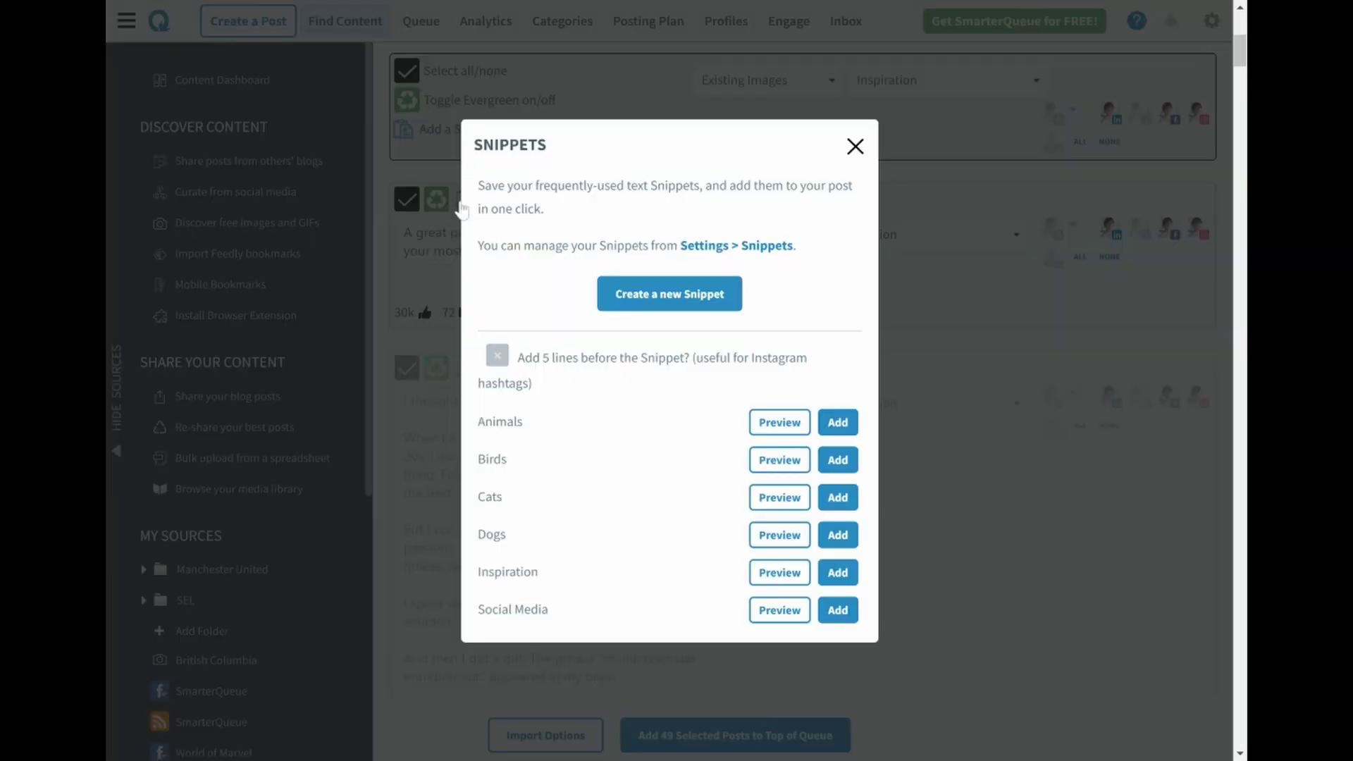
pyautogui.click(837, 613)
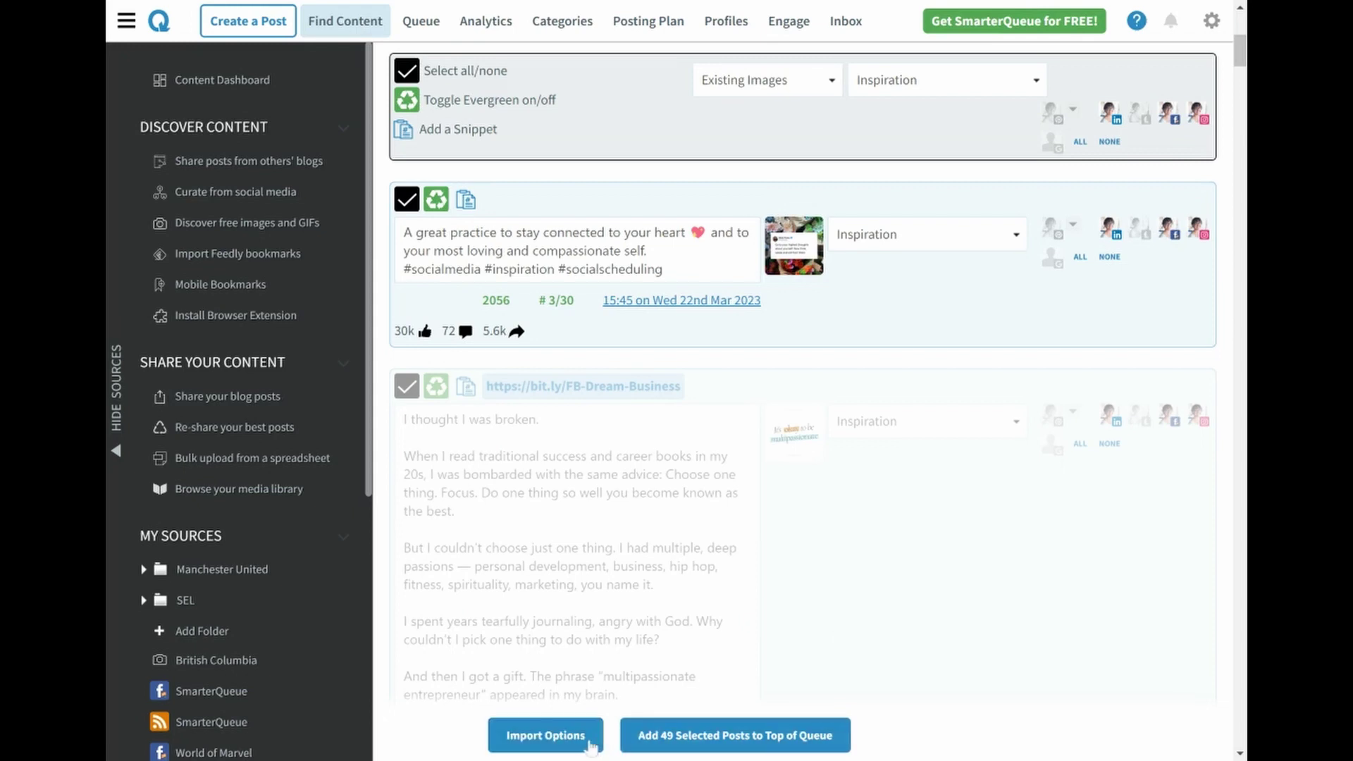
# - Set Import Options to Bottom of Queue
pyautogui.click(594, 747)
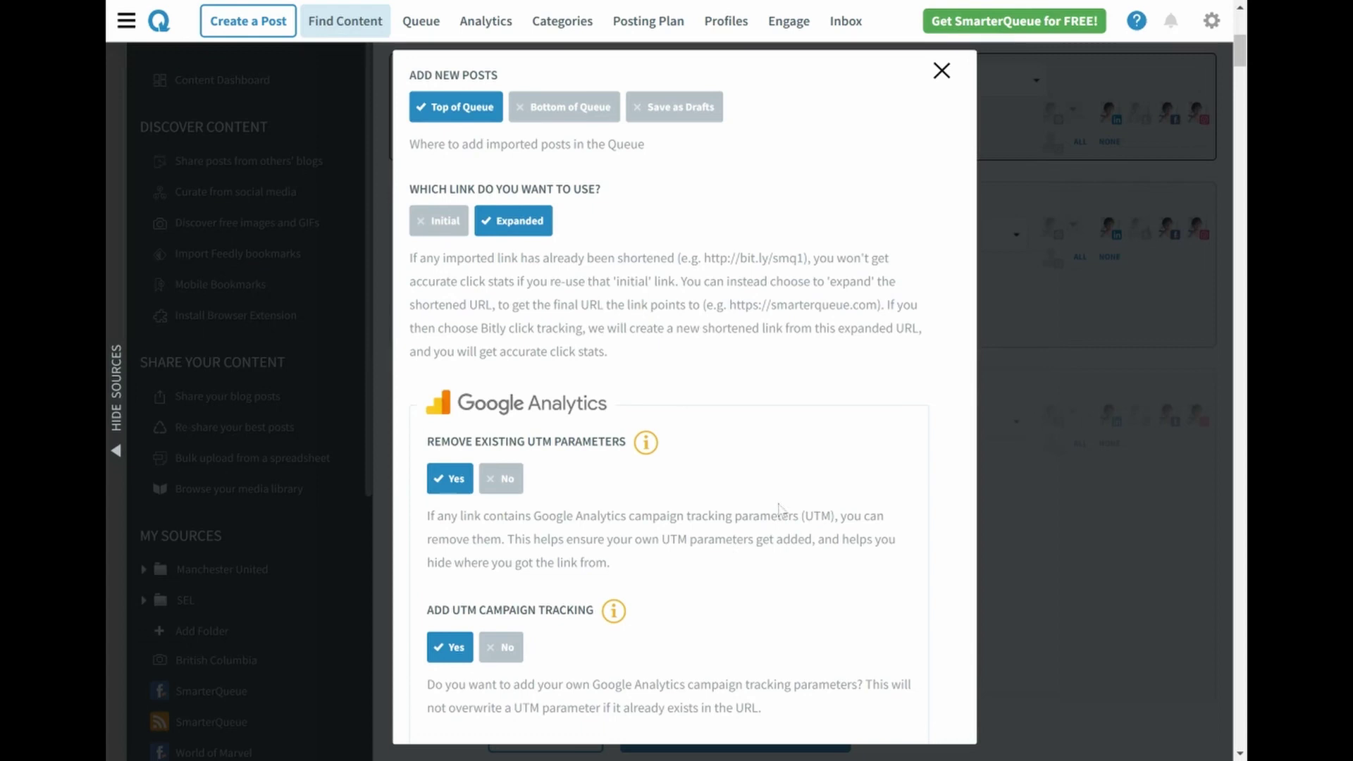
pyautogui.click(599, 114)
pyautogui.scroll(-3, 862, 500)
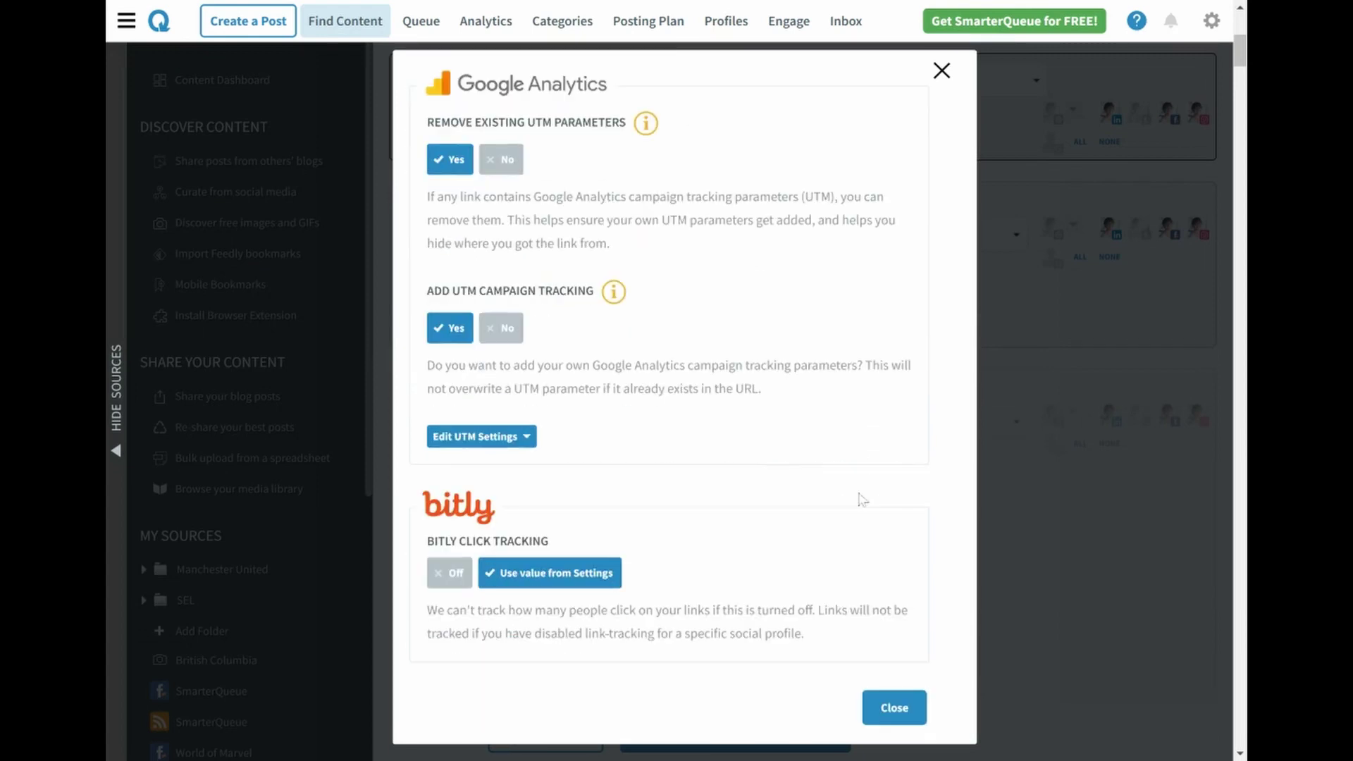
pyautogui.click(896, 707)
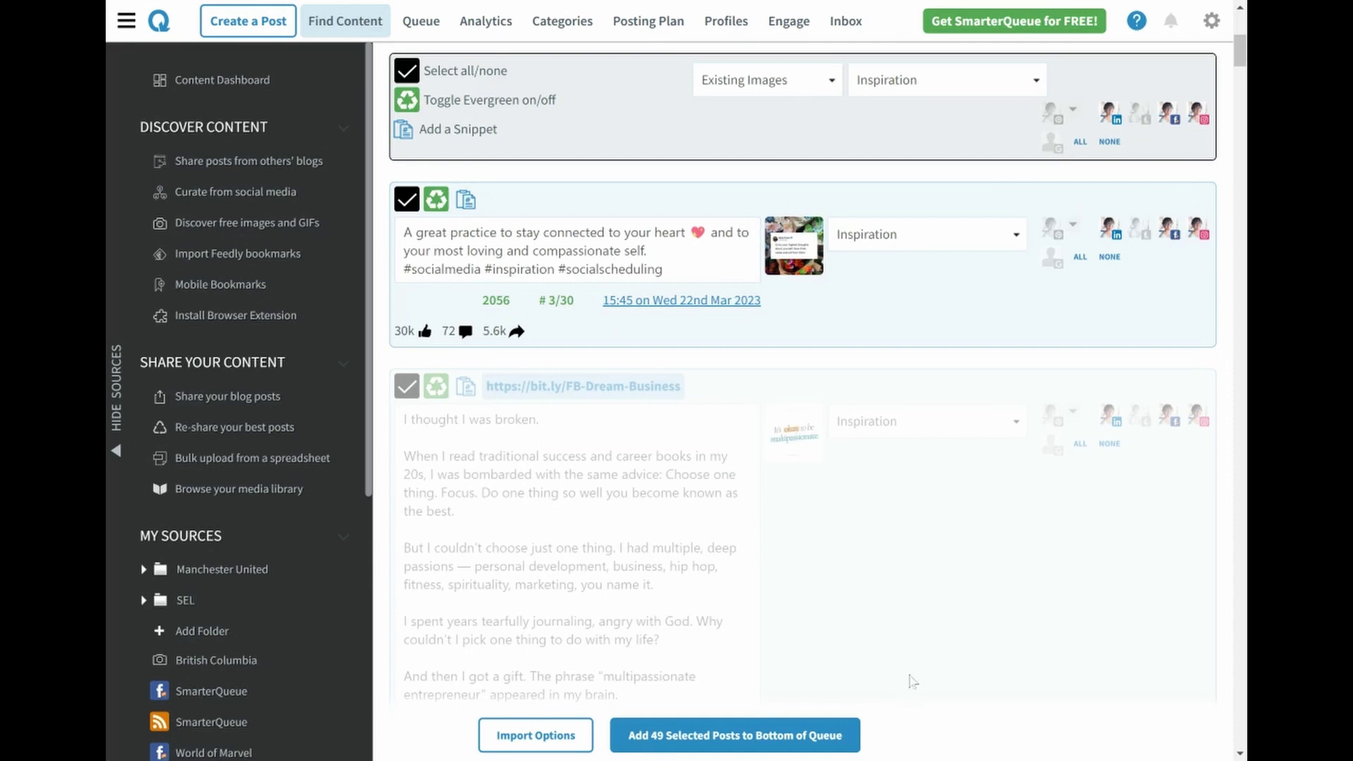
# - Add the 49 selected posts to the bottom of the queue
pyautogui.click(782, 737)
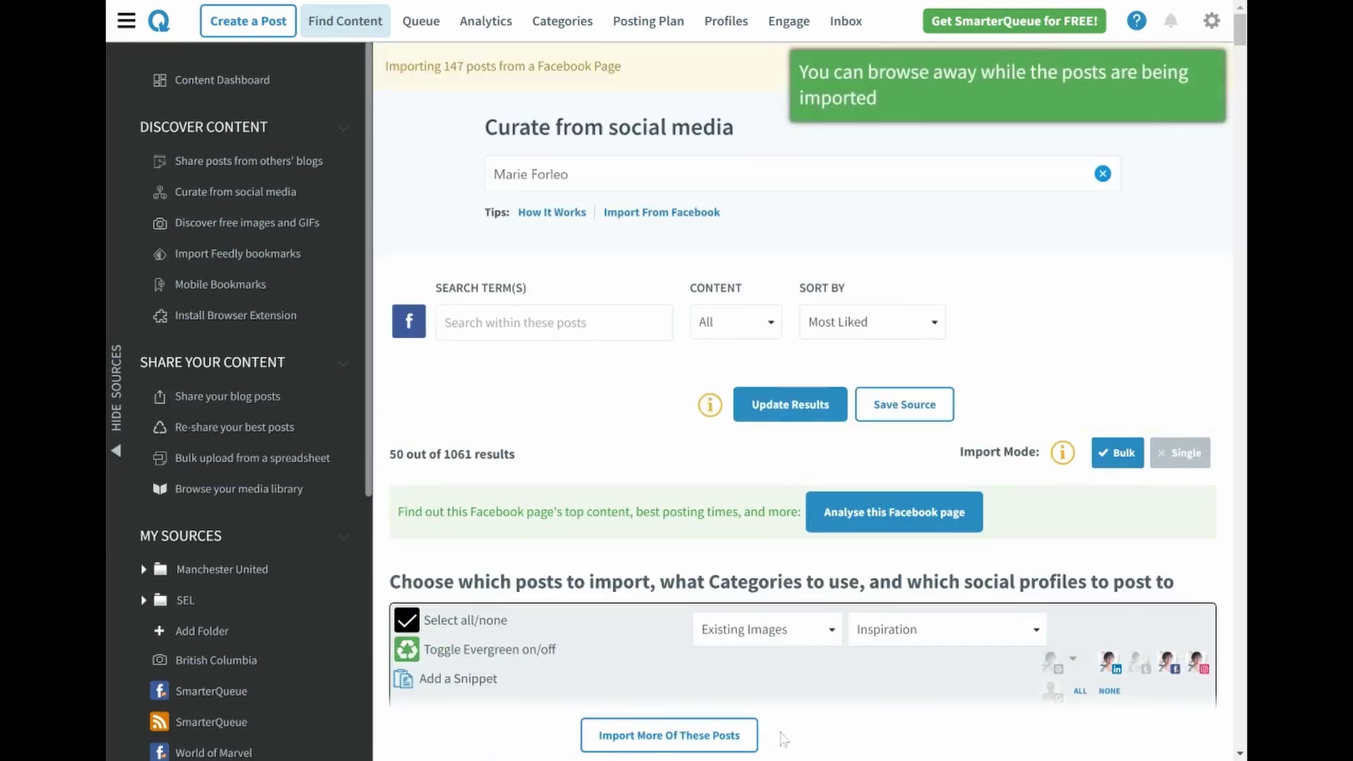